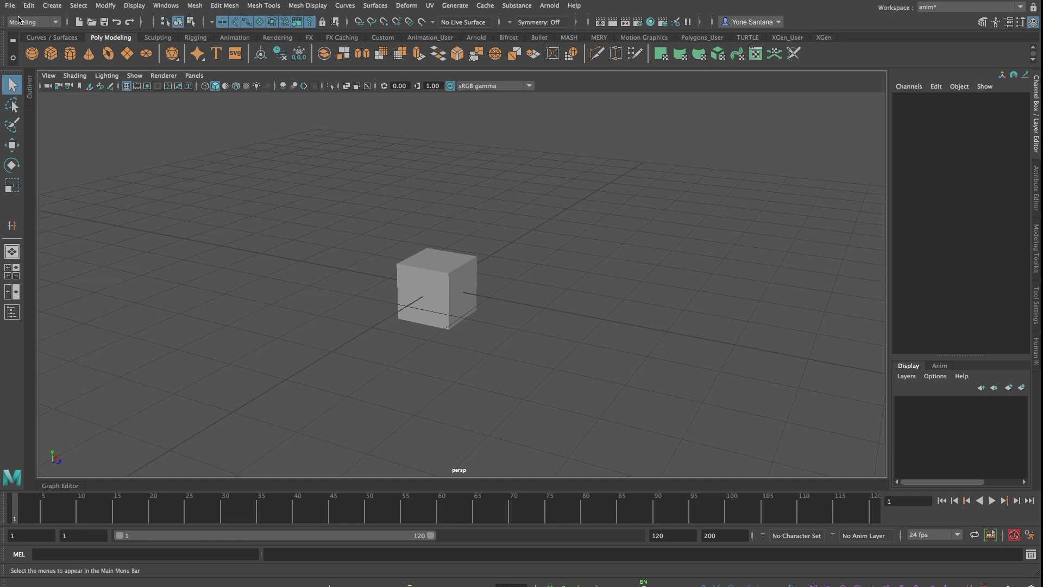
# Step: Set the World Coordinate System up axis to Z in Maya's Settings preferences
pyautogui.click(166, 6)
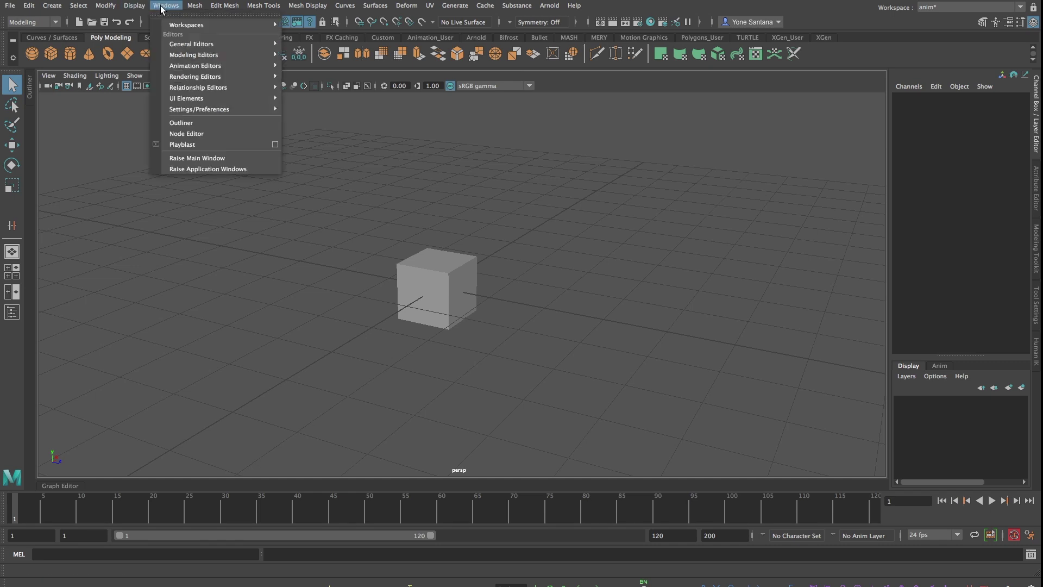
pyautogui.moveTo(250, 111)
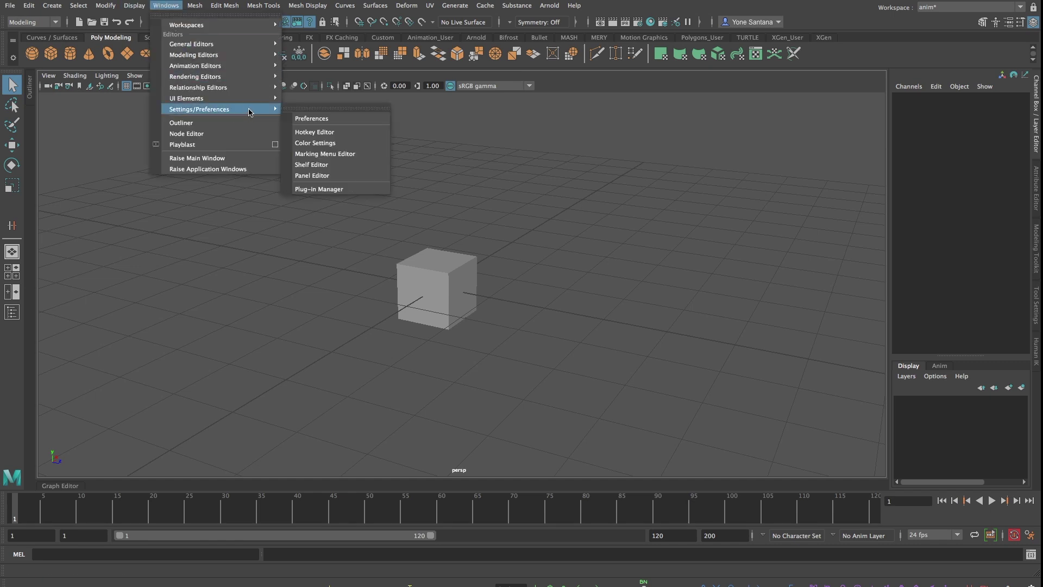
pyautogui.click(330, 120)
pyautogui.moveTo(743, 209); pyautogui.dragTo(594, 126)
pyautogui.click(495, 237)
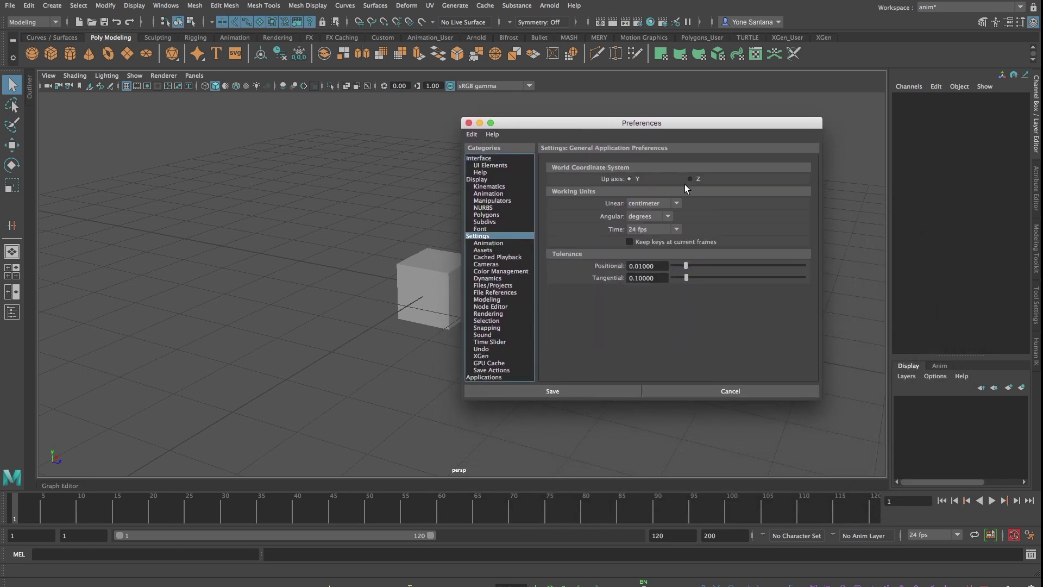
pyautogui.click(690, 179)
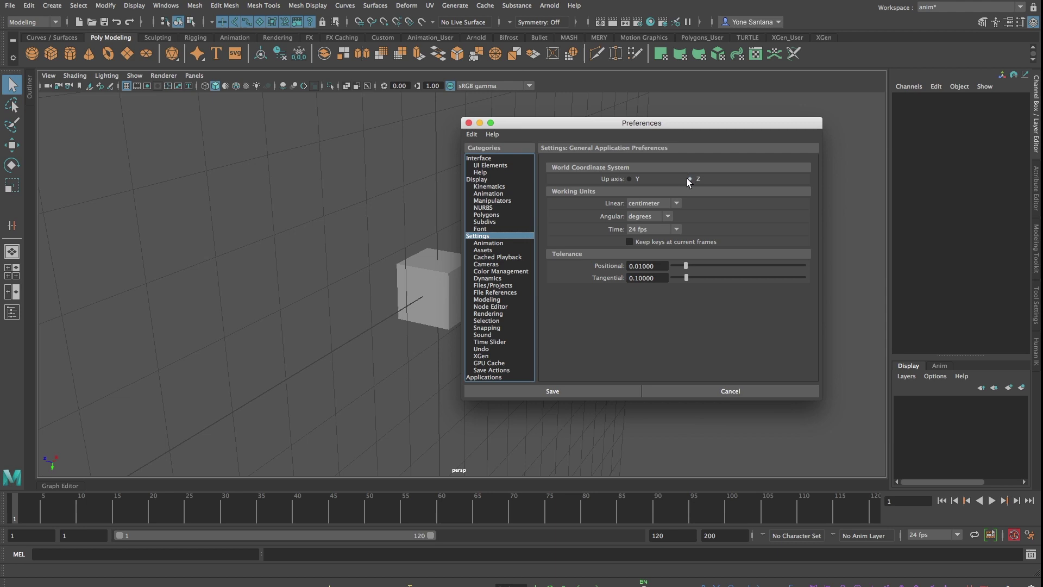
pyautogui.moveTo(675, 129); pyautogui.dragTo(812, 132)
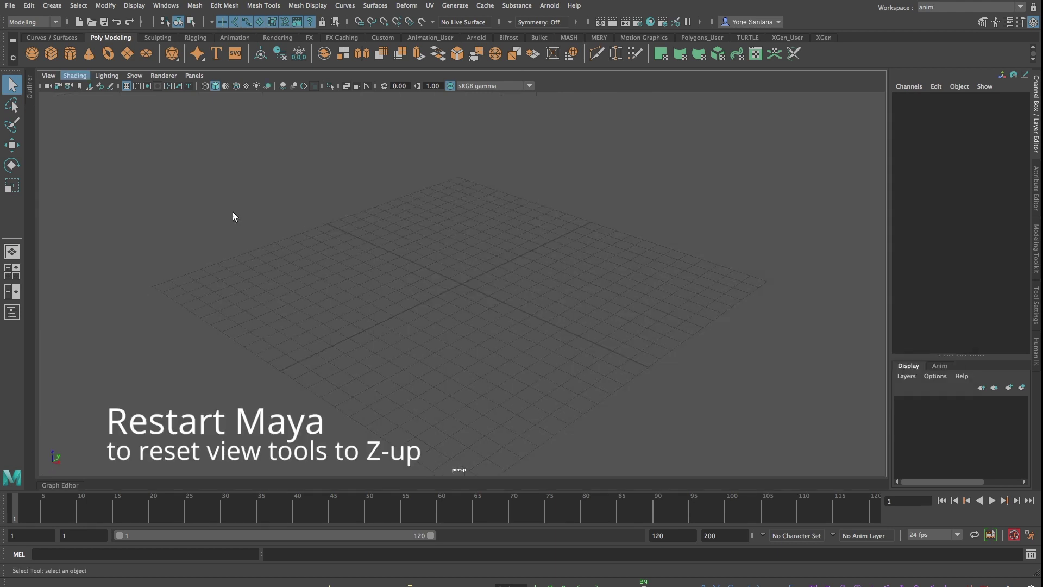
# Step: Create a polygon cube and raise it slightly along the Z axis
pyautogui.click(48, 54)
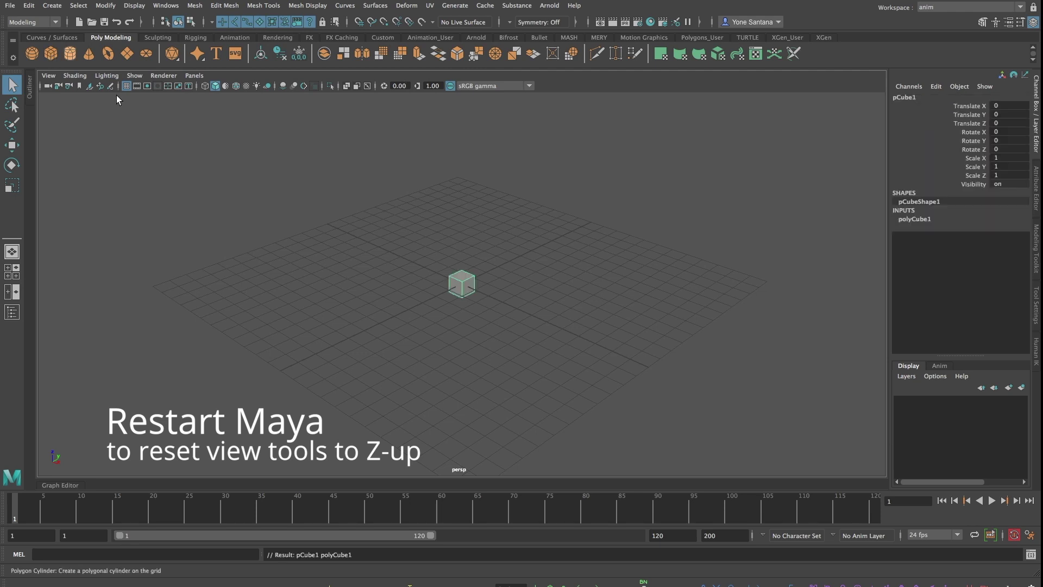
pyautogui.keyDown('alt'); pyautogui.moveTo(439, 293); pyautogui.dragTo(715, 354, button='right'); pyautogui.keyUp('alt')
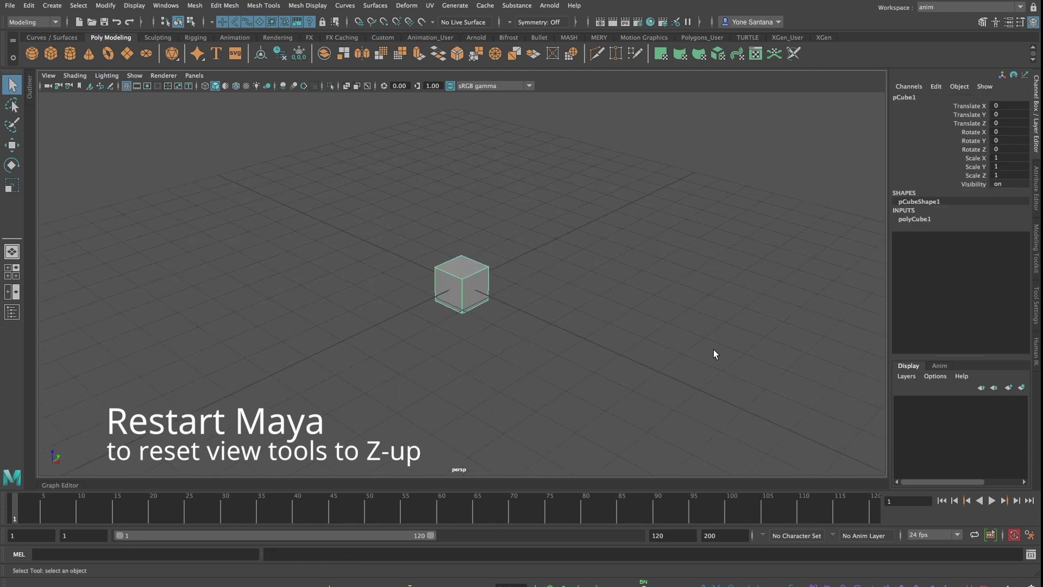
pyautogui.press('w')
pyautogui.moveTo(460, 224); pyautogui.dragTo(986, 152)
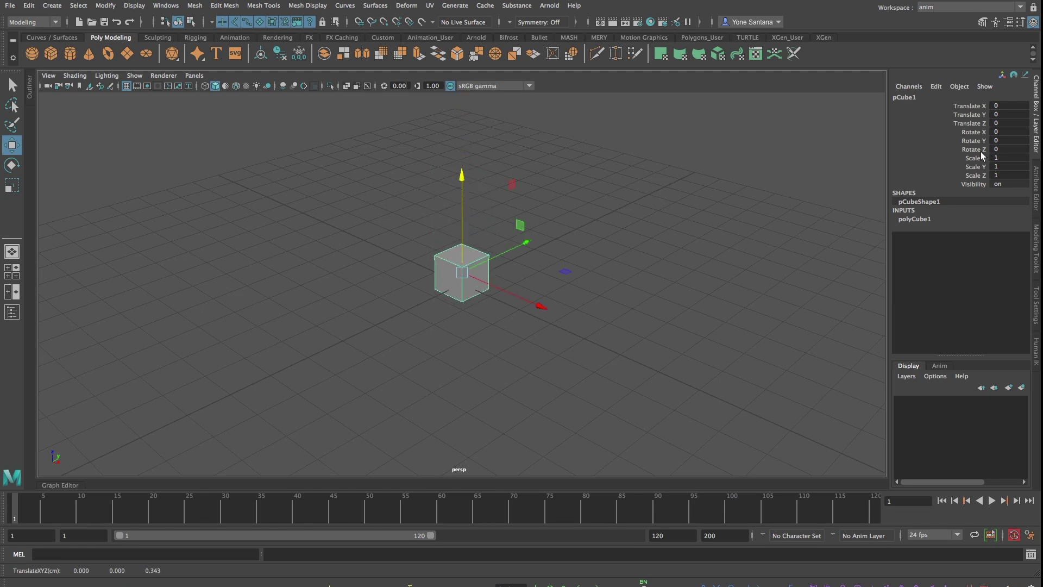
pyautogui.click(975, 124)
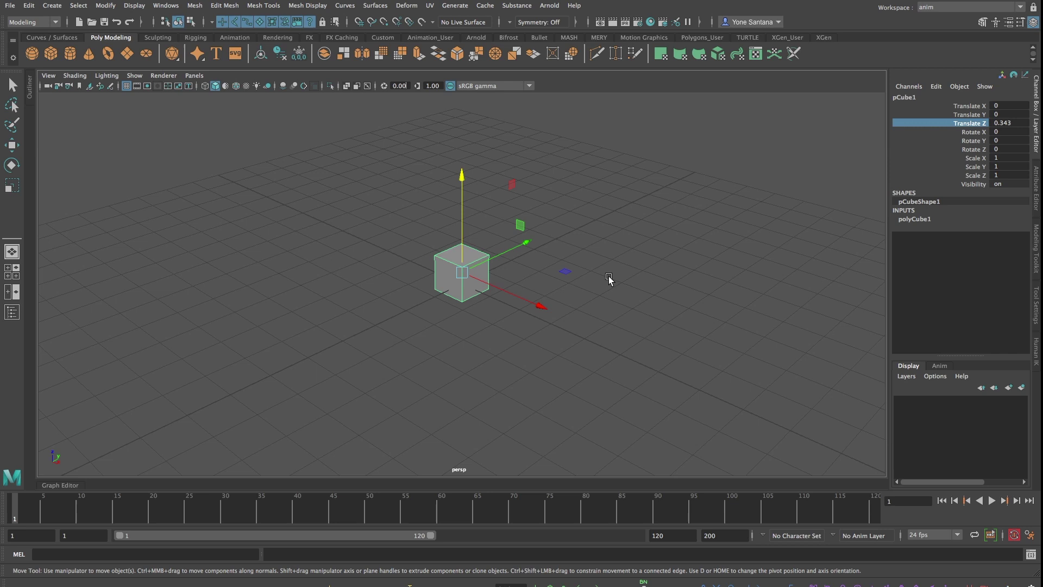
pyautogui.moveTo(609, 276); pyautogui.dragTo(714, 279, button='middle')
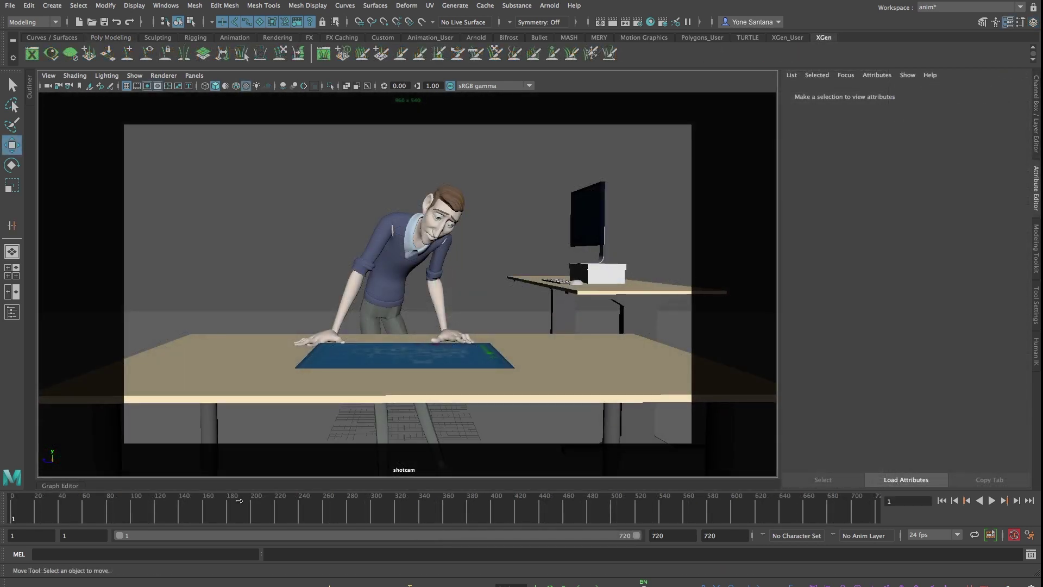
# Step: Play the man-at-desk character animation through to the end
pyautogui.click(992, 501)
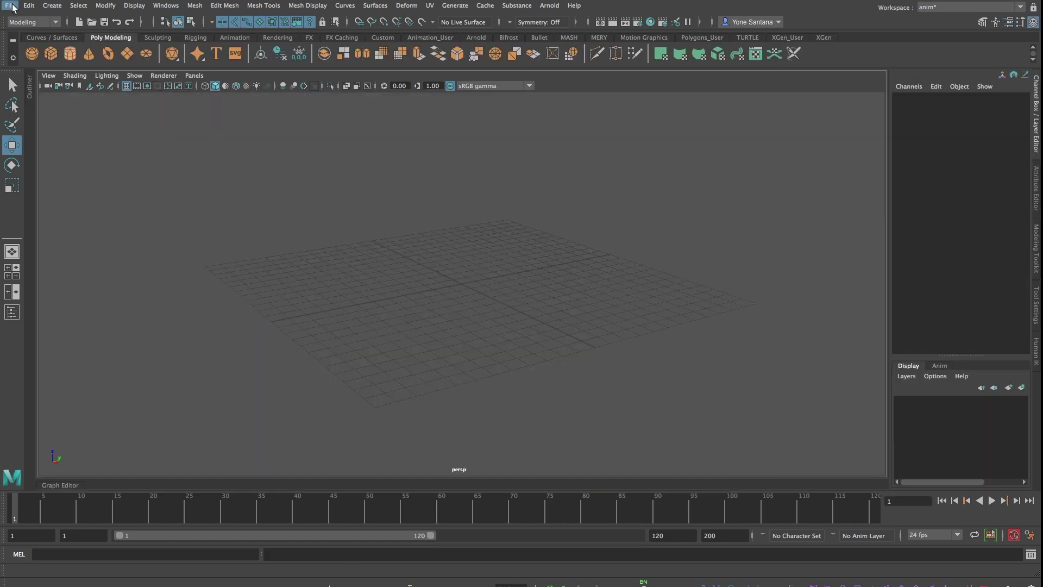
# Step: Import the character rig from its folder, dismissing the scene-reading error notice
pyautogui.click(10, 5)
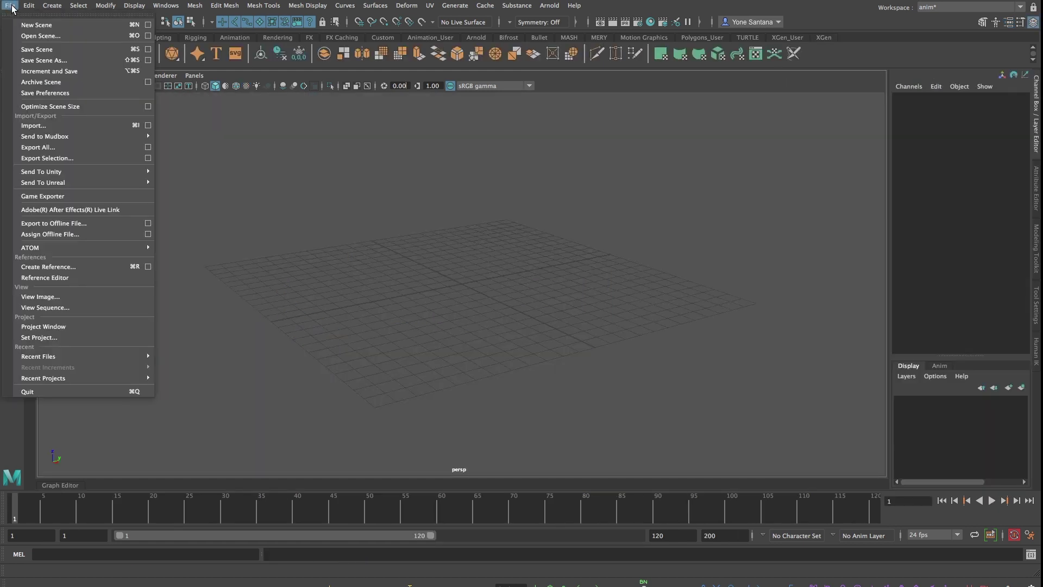
pyautogui.click(88, 129)
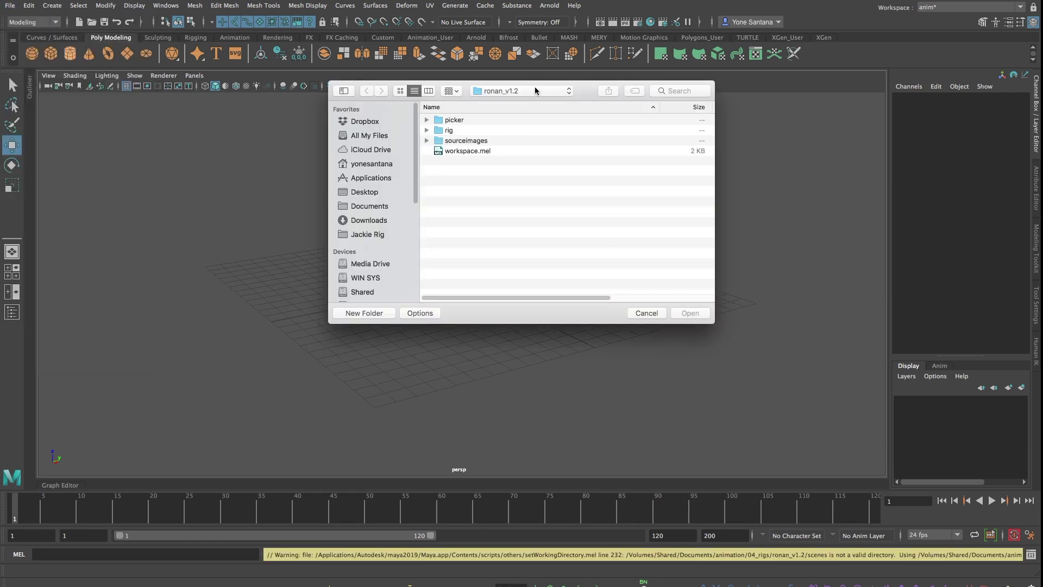
pyautogui.click(535, 91)
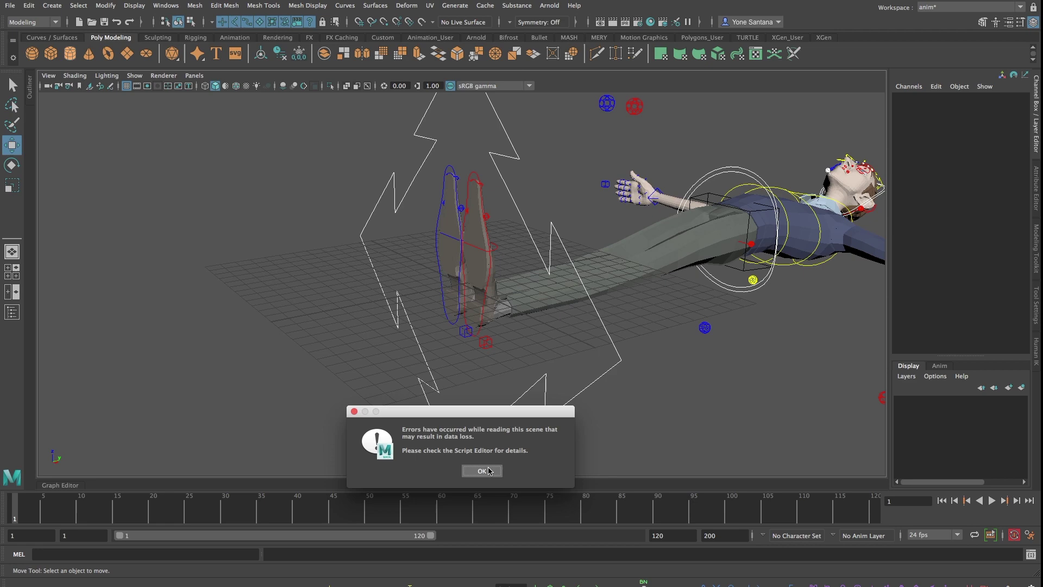
pyautogui.click(478, 471)
# Step: Rotate the rig's moveAll control upright and shift the cube right of centre
pyautogui.moveTo(718, 342); pyautogui.dragTo(594, 357)
pyautogui.click(253, 199)
pyautogui.press('e')
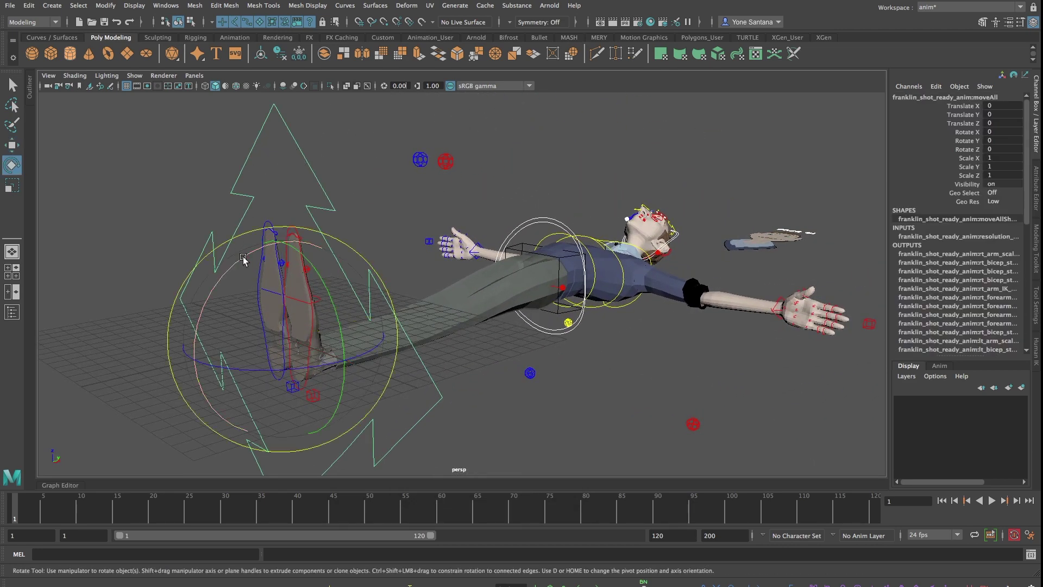
pyautogui.moveTo(243, 258); pyautogui.dragTo(205, 326)
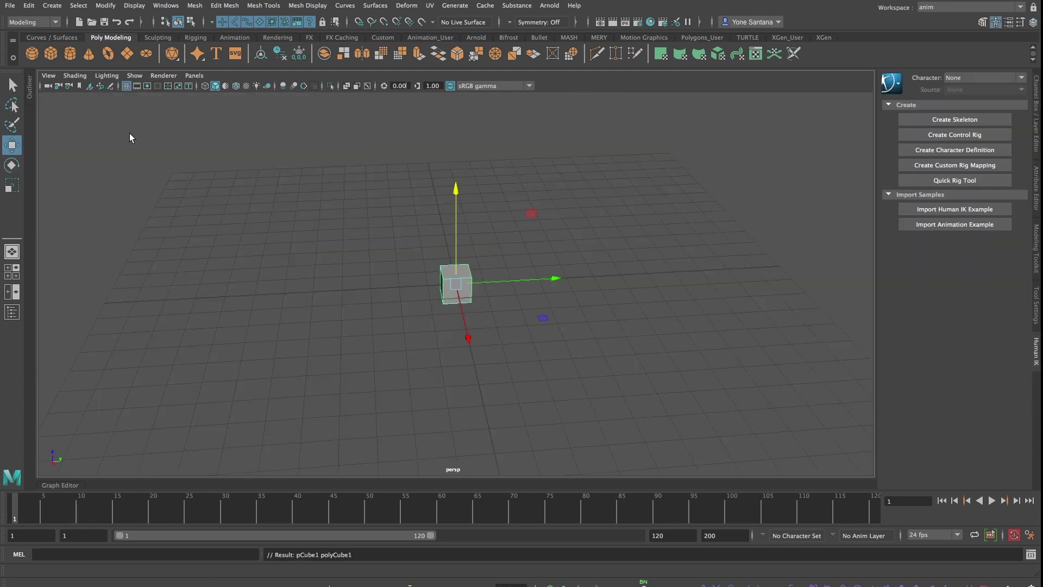
pyautogui.moveTo(506, 280); pyautogui.dragTo(604, 282)
# Step: Create a polygon cone and set its Rotate X to 90 to stand it upright
pyautogui.click(89, 53)
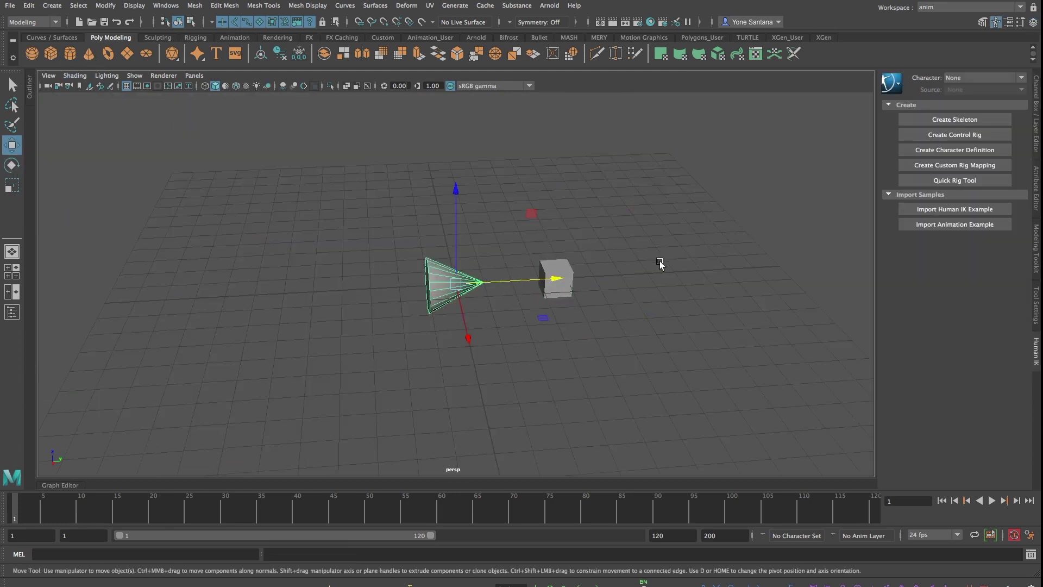
pyautogui.click(670, 315)
pyautogui.moveTo(670, 316)
pyautogui.keyDown('alt'); pyautogui.mouseDown()
pyautogui.moveTo(622, 319)
pyautogui.moveTo(654, 319)
pyautogui.mouseUp(); pyautogui.keyUp('alt')
pyautogui.click(359, 286)
pyautogui.press('e')
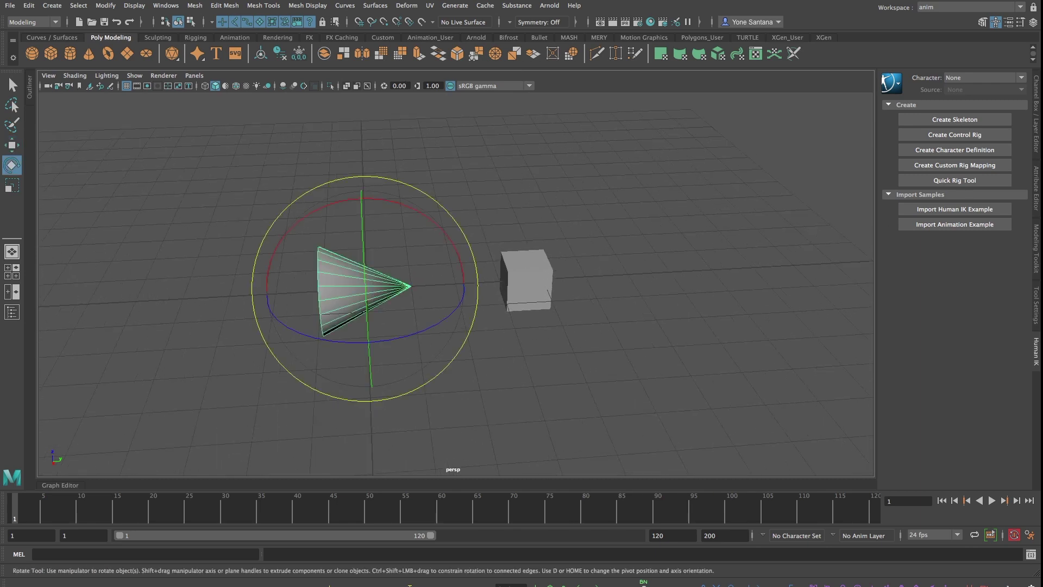
pyautogui.click(1038, 133)
pyautogui.doubleClick(992, 131)
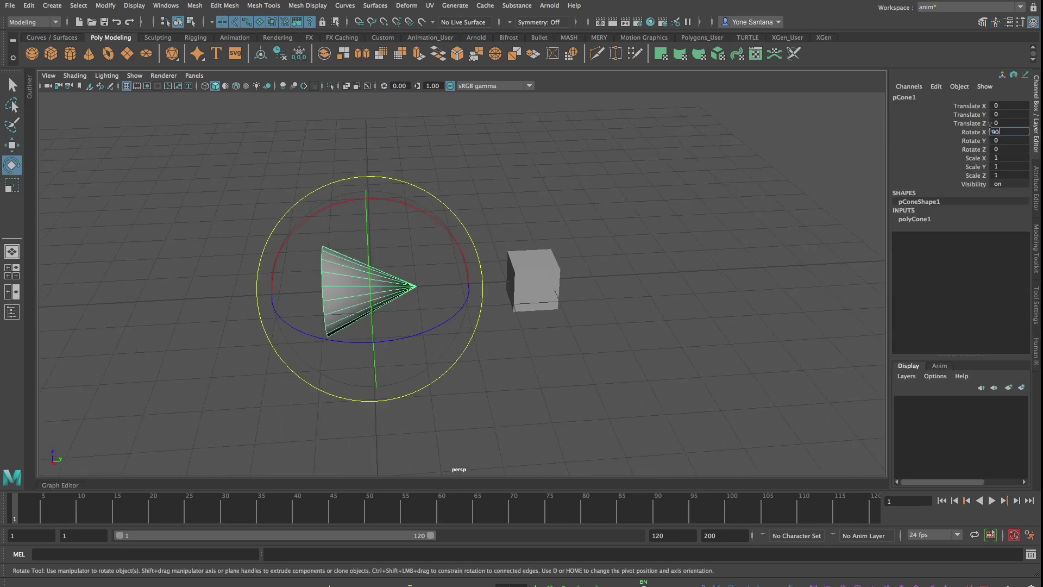
pyautogui.write('90')
pyautogui.hotkey('ctrl', 'z')
pyautogui.click(626, 249)
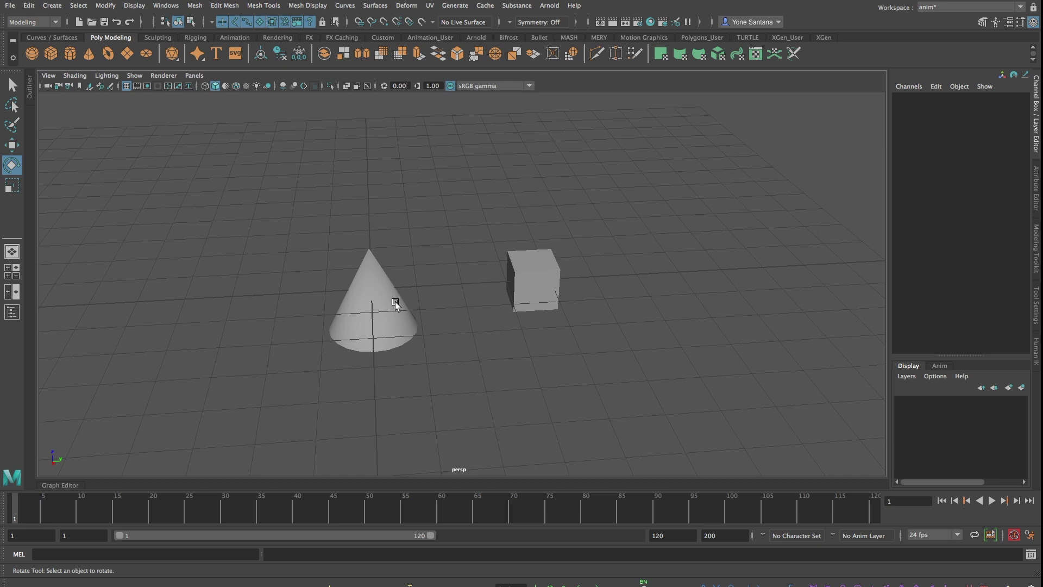
# Step: Show Local Rotation Axes on the cone and cube and view them in wireframe
pyautogui.click(395, 305)
pyautogui.keyDown('shift'); pyautogui.click(536, 284); pyautogui.keyUp('shift')
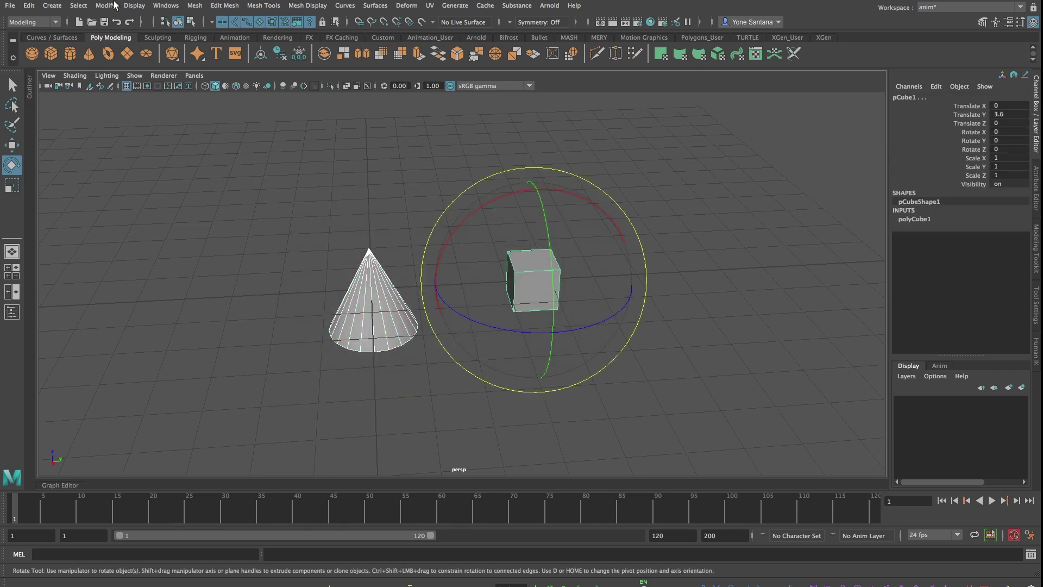
pyautogui.click(134, 5)
pyautogui.moveTo(179, 133)
pyautogui.click(368, 142)
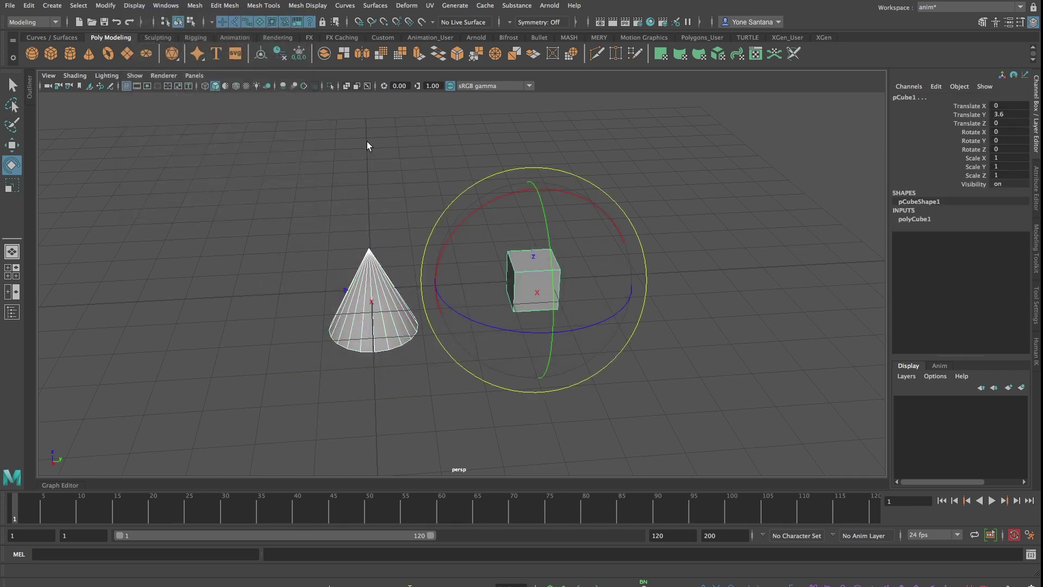
pyautogui.press('4')
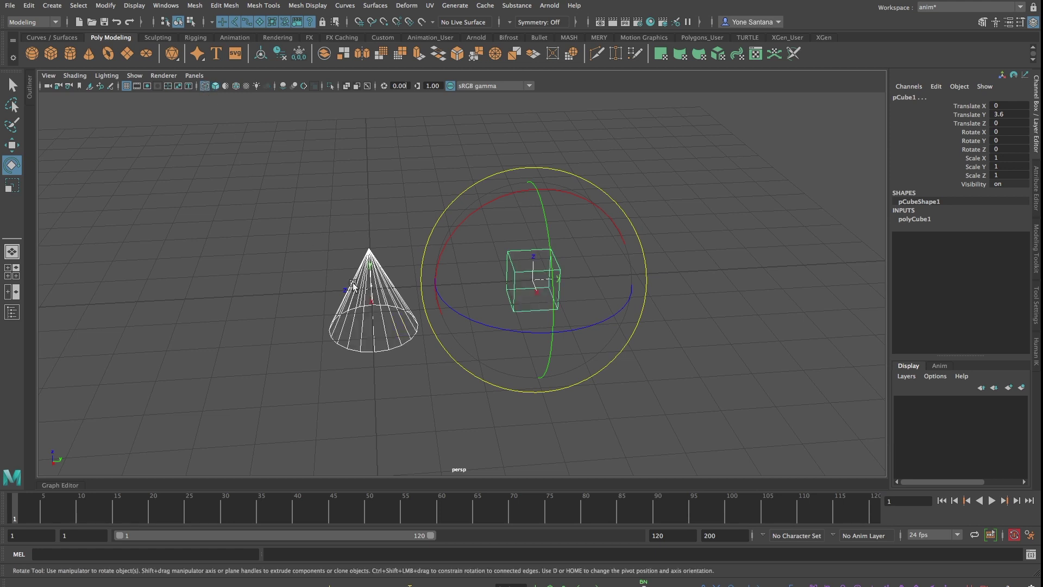
pyautogui.click(443, 389)
pyautogui.keyDown('alt'); pyautogui.moveTo(443, 389); pyautogui.dragTo(500, 341); pyautogui.keyUp('alt')
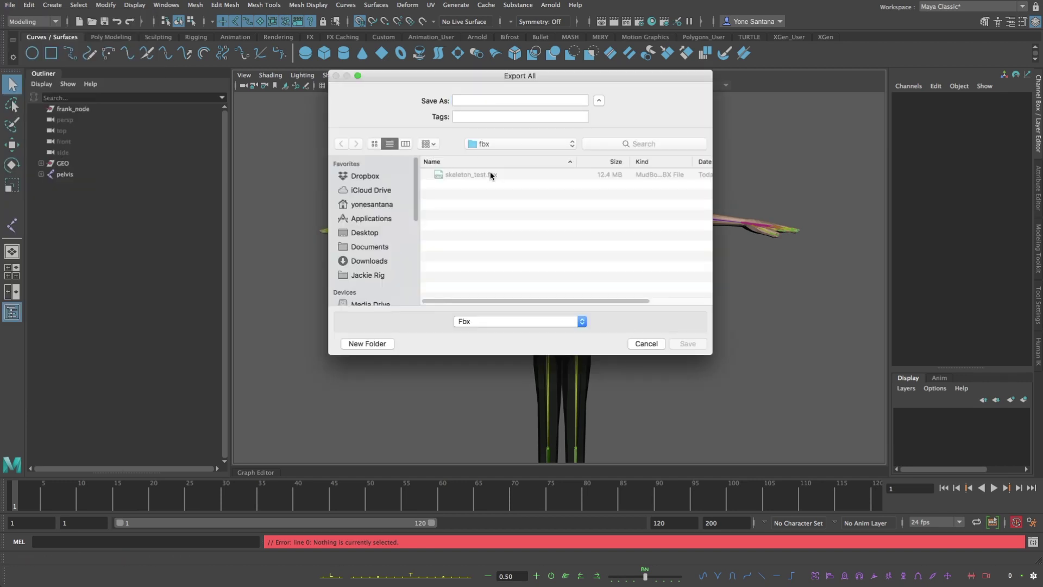
# Step: Export all to skeleton_test.fbx, replacing the existing file, and close the warnings
pyautogui.doubleClick(491, 174)
pyautogui.click(601, 98)
pyautogui.click(601, 456)
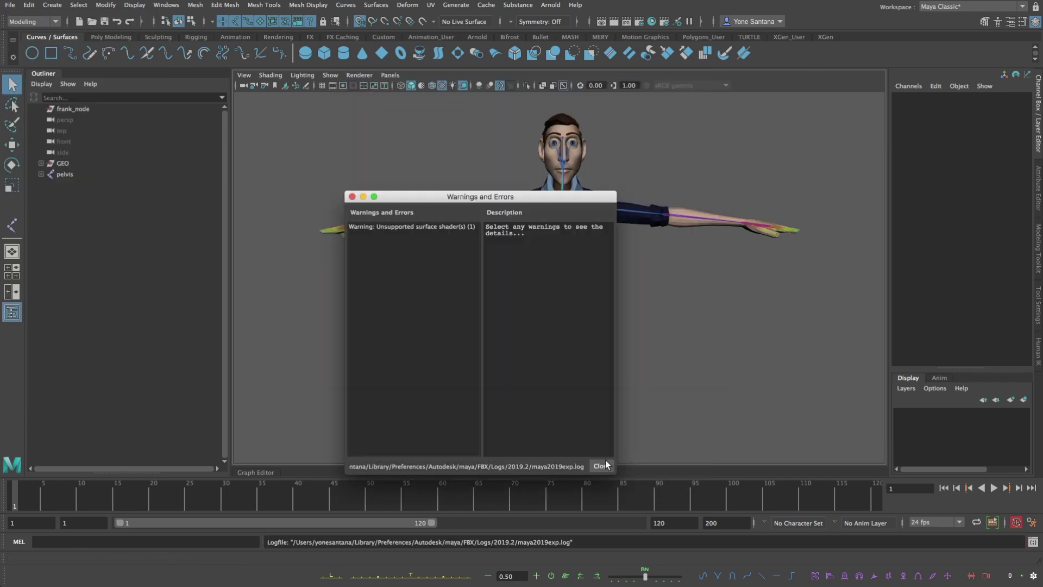
pyautogui.click(606, 461)
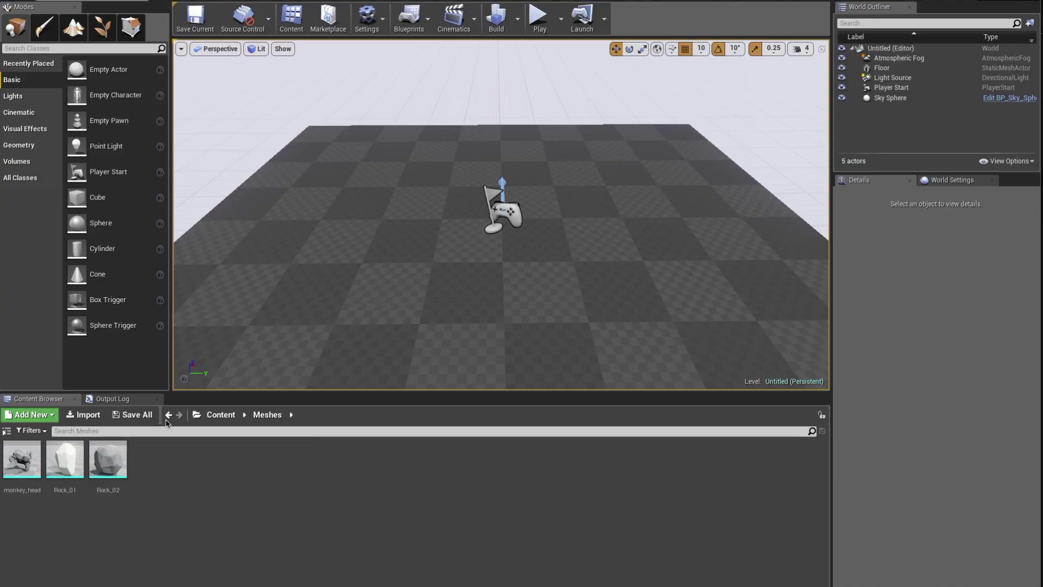
# Step: Import skeleton_test.fbx into the Content Browser with Import All
pyautogui.click(83, 415)
pyautogui.doubleClick(471, 115)
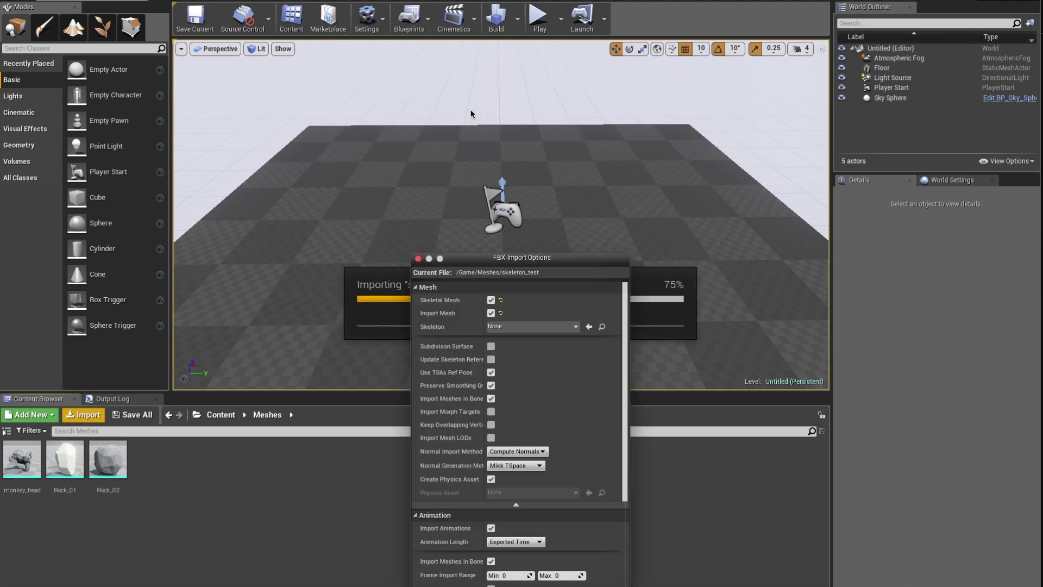
pyautogui.click(598, 476)
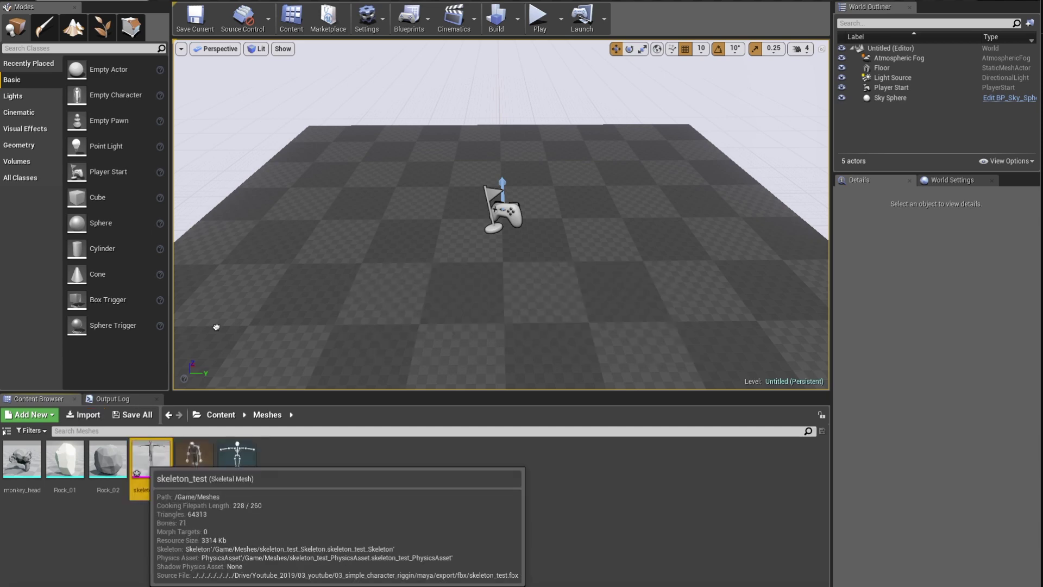
# Step: Place the skeleton_test skeletal mesh in the level and frame it in view
pyautogui.moveTo(151, 461); pyautogui.dragTo(500, 255)
pyautogui.press('f')
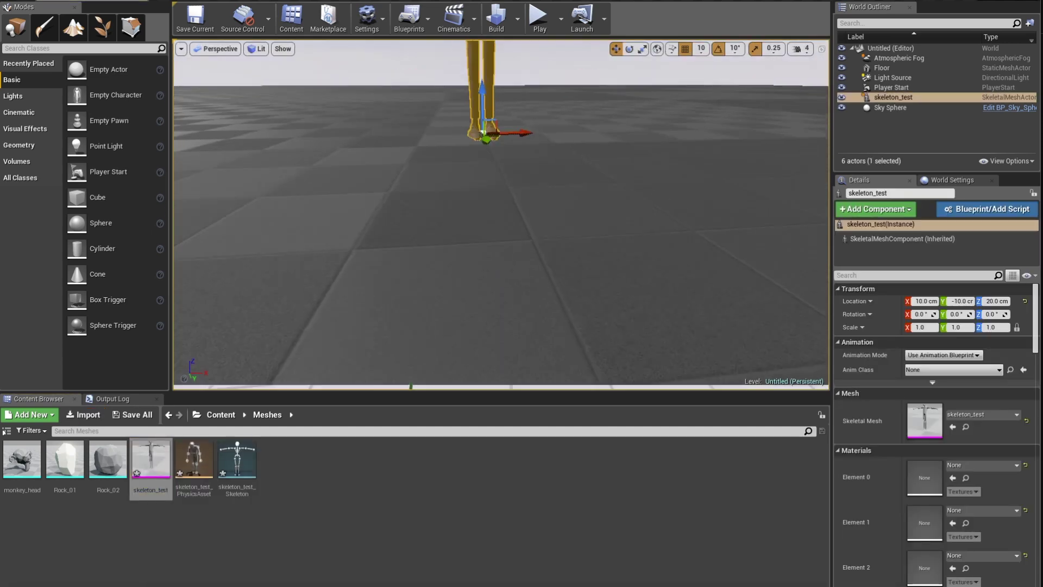
pyautogui.click(578, 204)
pyautogui.click(524, 228)
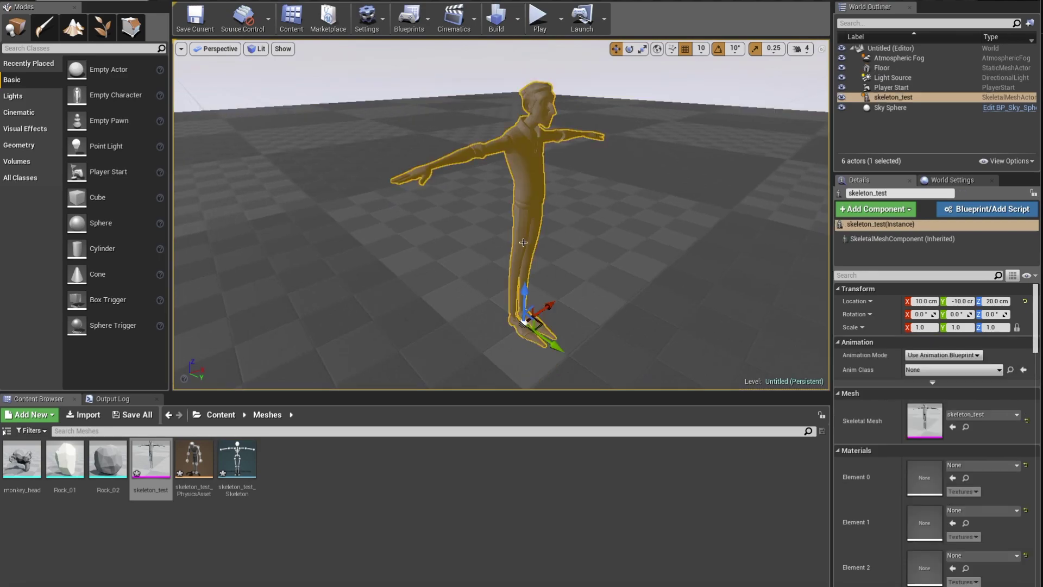